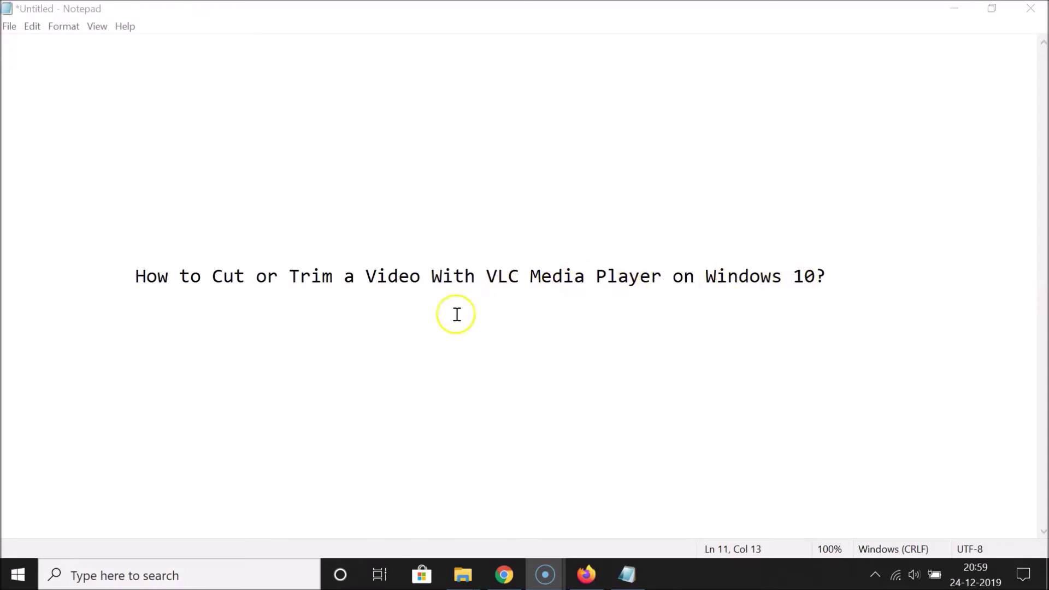
# Step: Minimize the Notepad notes window to reveal the desktop
pyautogui.click(948, 11)
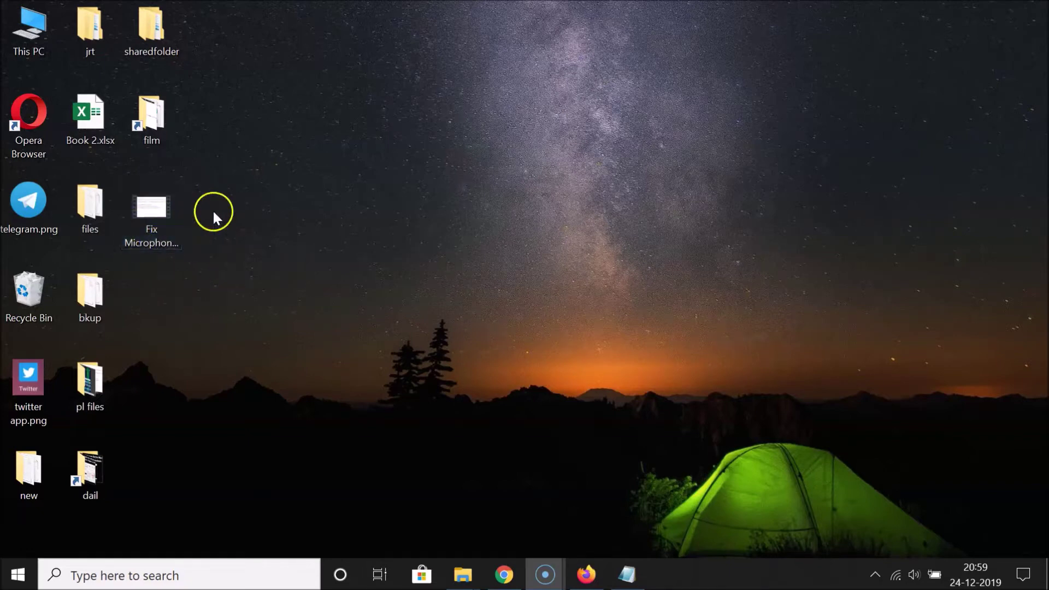
# Step: Open 'Fix Microphone Icon Missing and Not working in Gboard.mp4' from the desktop with VLC media player
pyautogui.rightClick(162, 200)
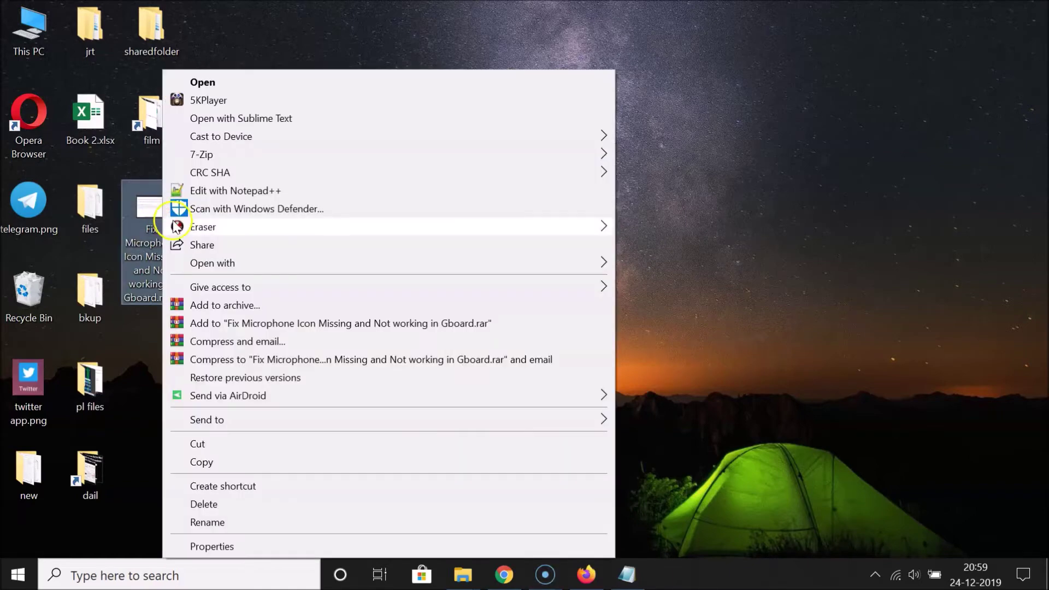
pyautogui.moveTo(534, 270)
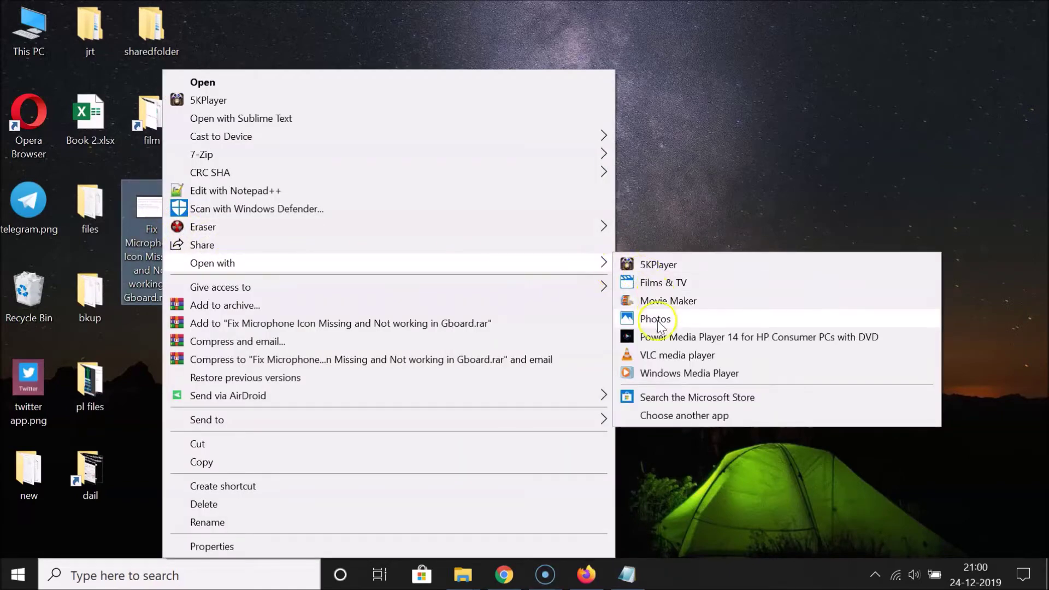
pyautogui.click(671, 356)
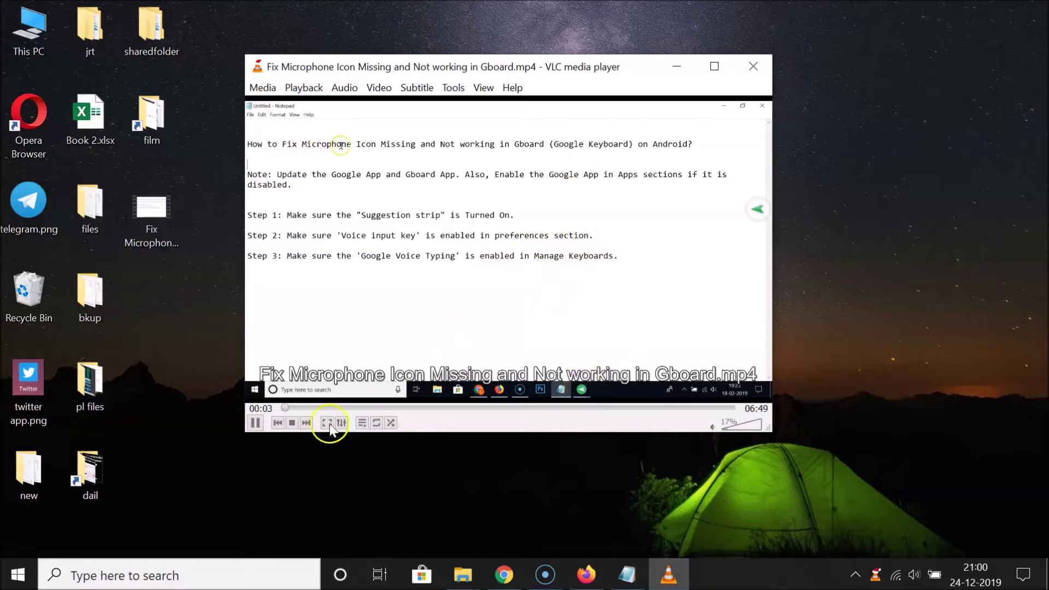
# Step: Pause the video at 00:04 and turn on View > Advanced Controls
pyautogui.click(255, 423)
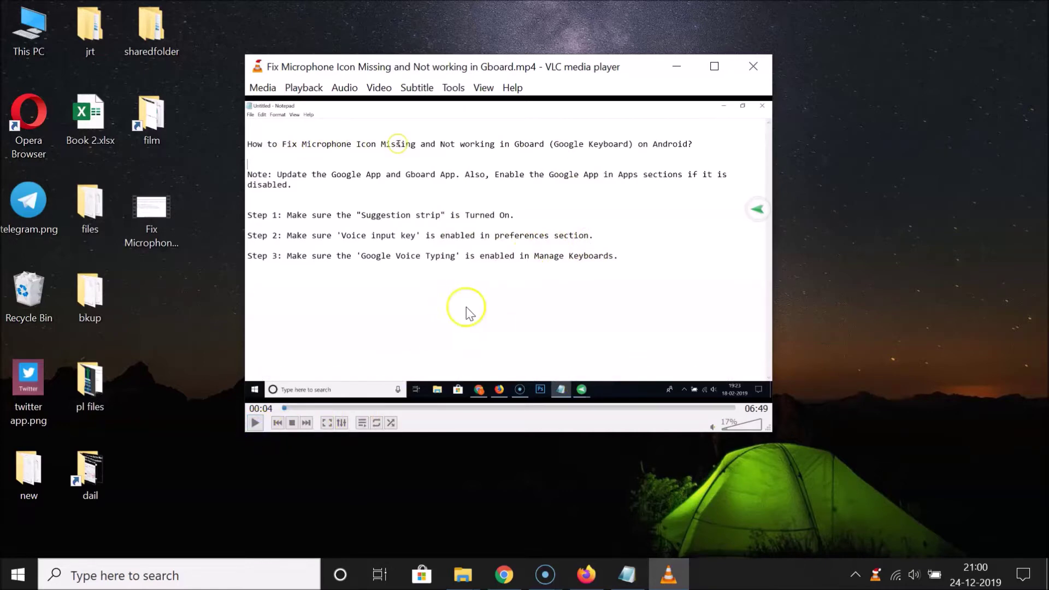
pyautogui.click(490, 87)
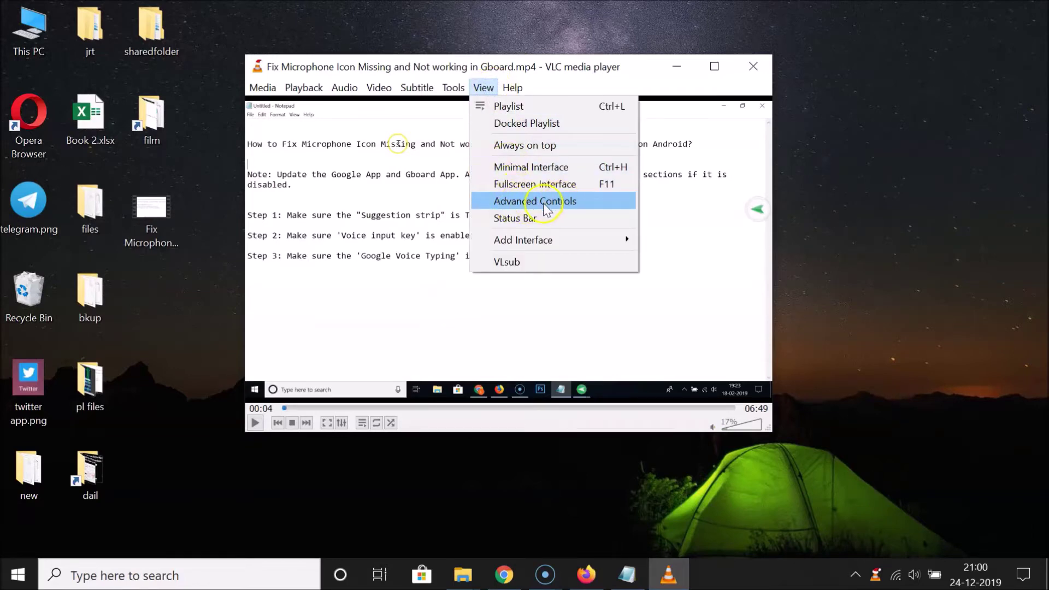
pyautogui.click(566, 206)
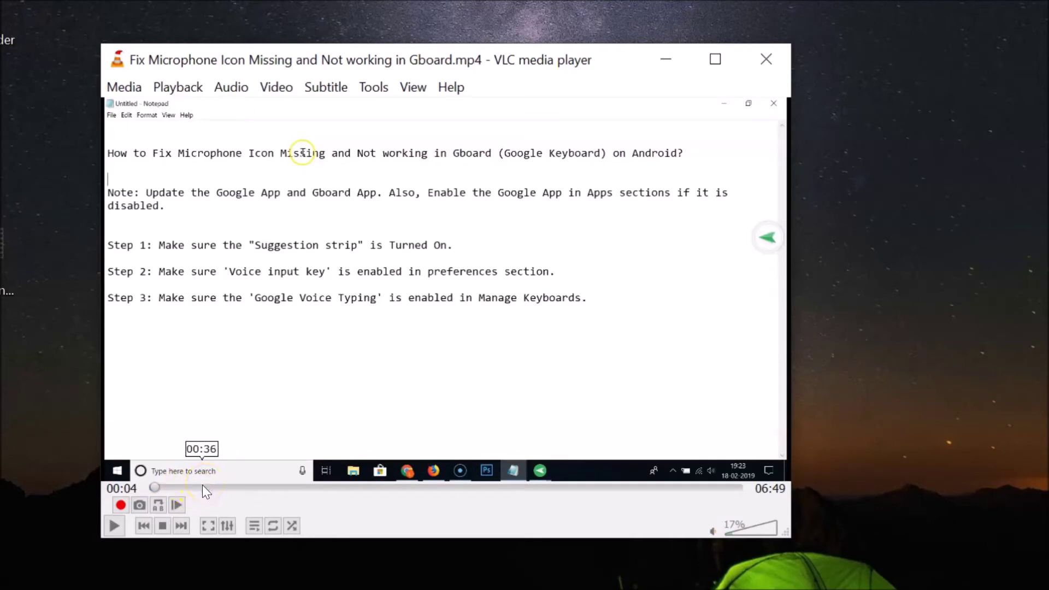
# Step: Seek to 00:38, switch recording on, and resume playback
pyautogui.click(205, 487)
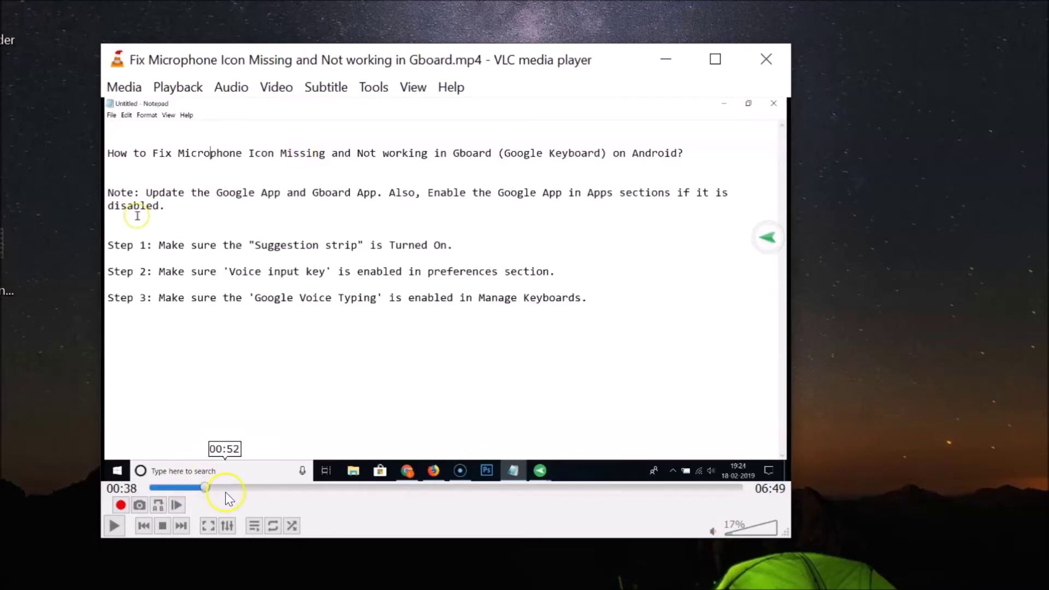
pyautogui.click(121, 506)
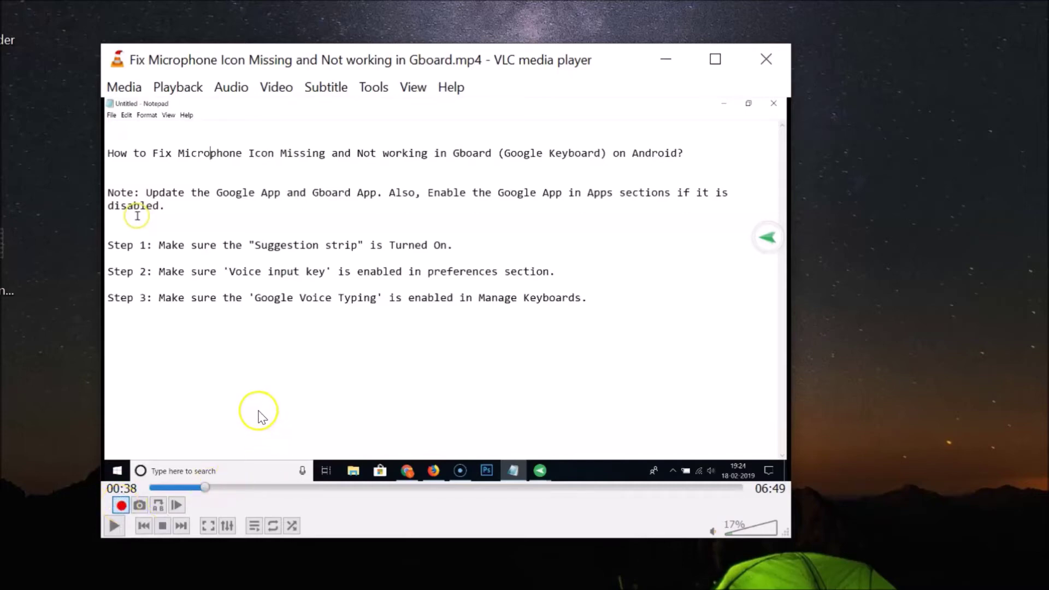
pyautogui.click(112, 526)
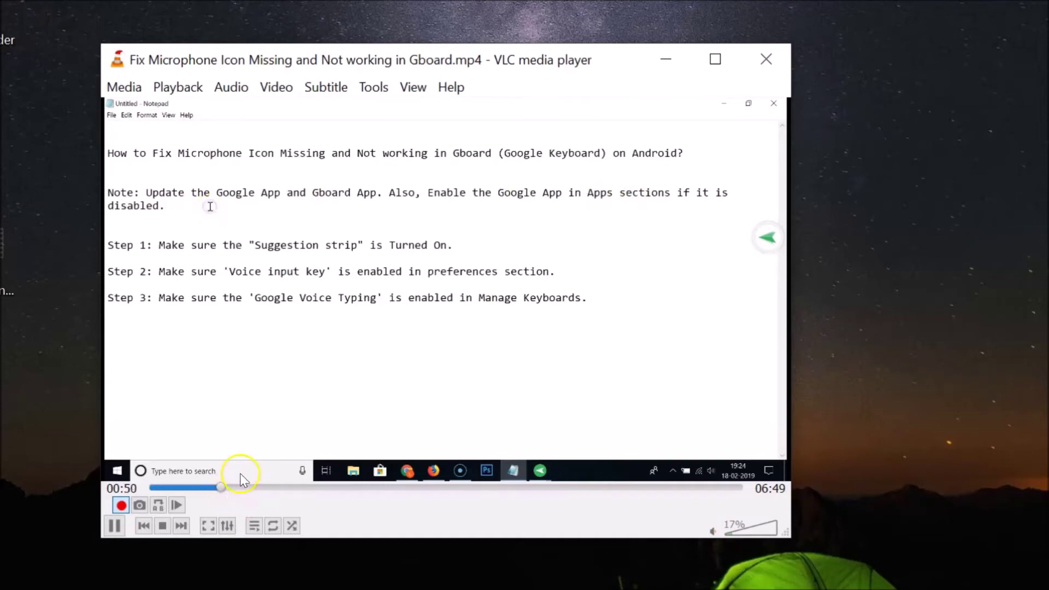
# Step: Pause at 00:51 and step frame by frame forward to 00:52
pyautogui.click(114, 526)
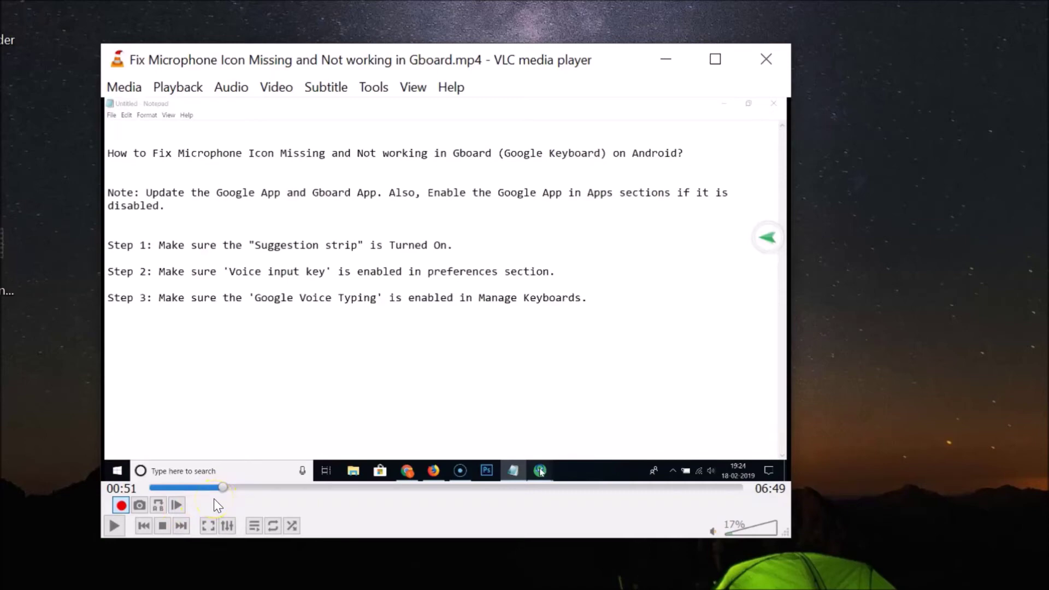
pyautogui.click(180, 504)
pyautogui.click(179, 504)
pyautogui.click(179, 503)
pyautogui.click(180, 501)
pyautogui.click(179, 502)
pyautogui.click(179, 501)
pyautogui.click(179, 502)
pyautogui.click(179, 502)
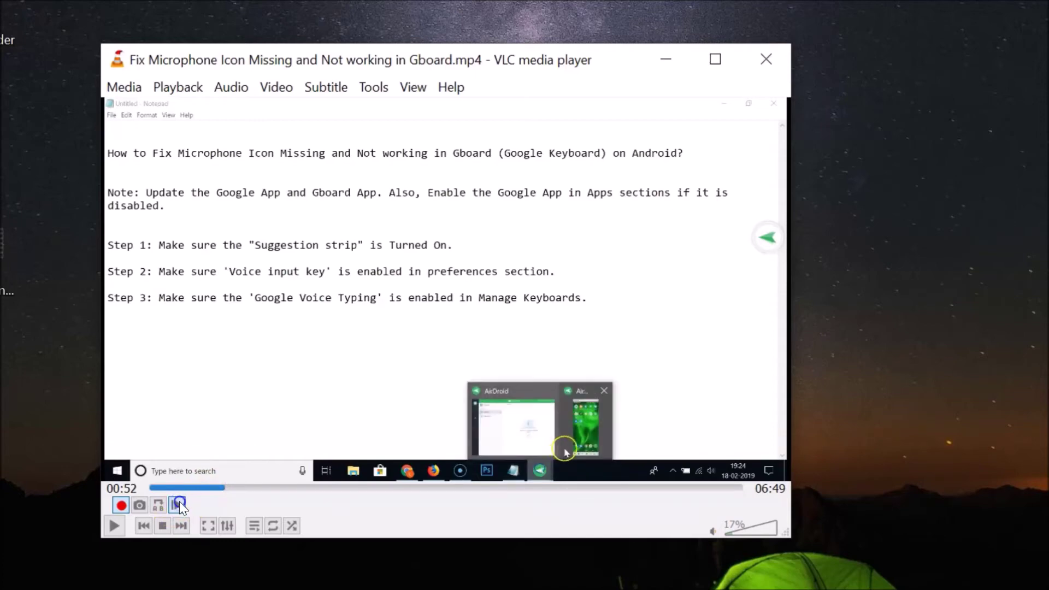
pyautogui.click(179, 502)
pyautogui.click(179, 502)
pyautogui.click(181, 501)
pyautogui.click(181, 502)
pyautogui.click(182, 501)
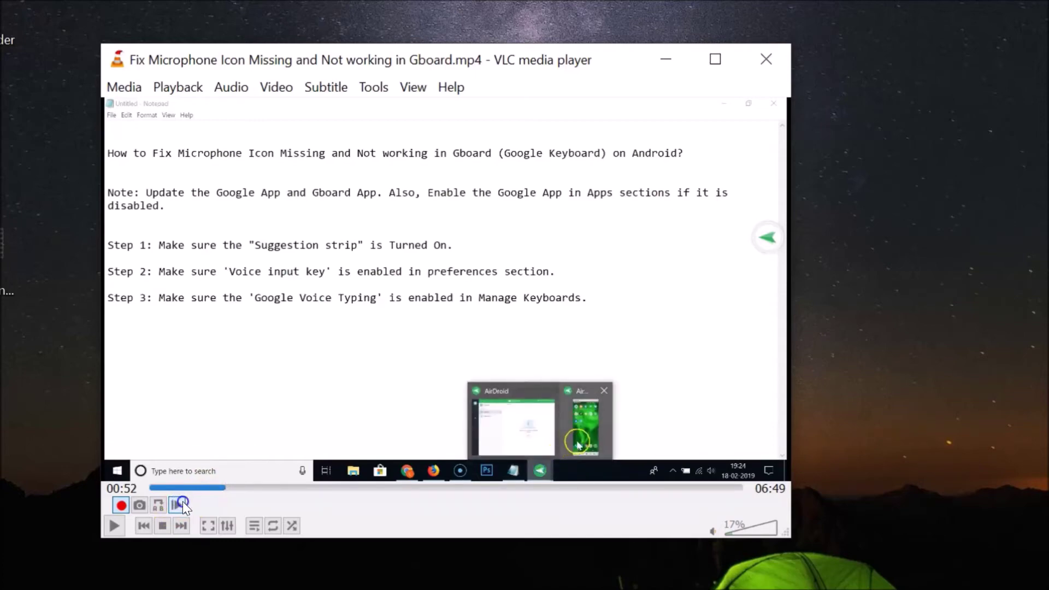
pyautogui.click(182, 502)
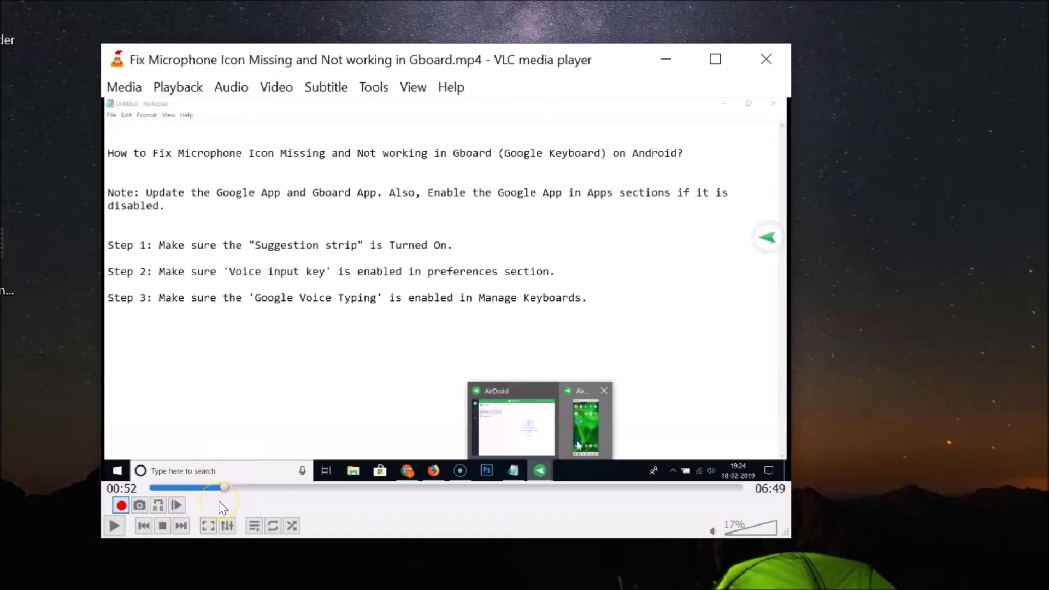
# Step: Switch recording off at 00:52 to end the clip
pyautogui.click(121, 506)
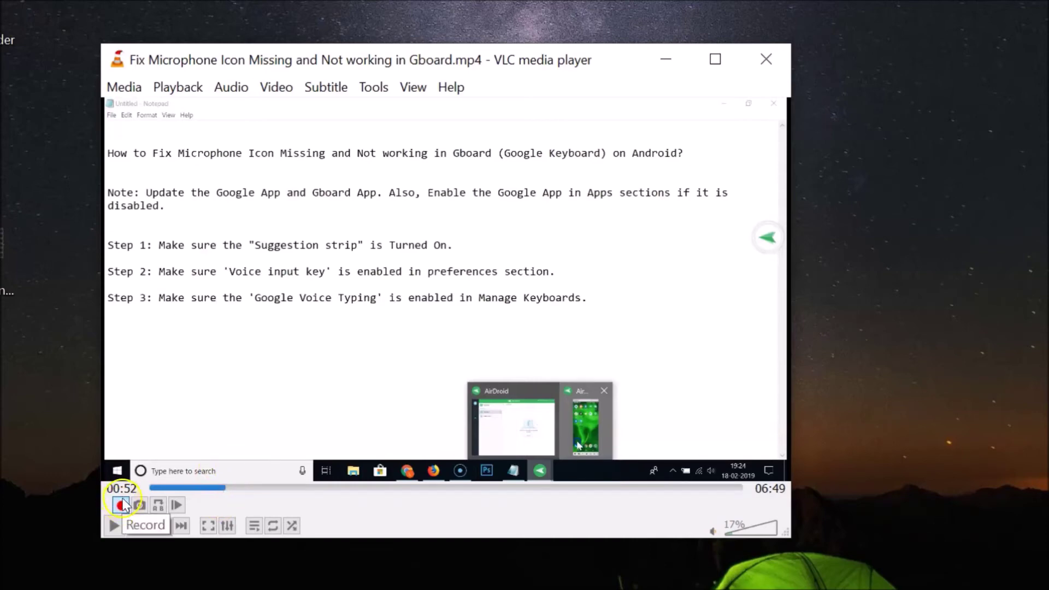
pyautogui.click(92, 511)
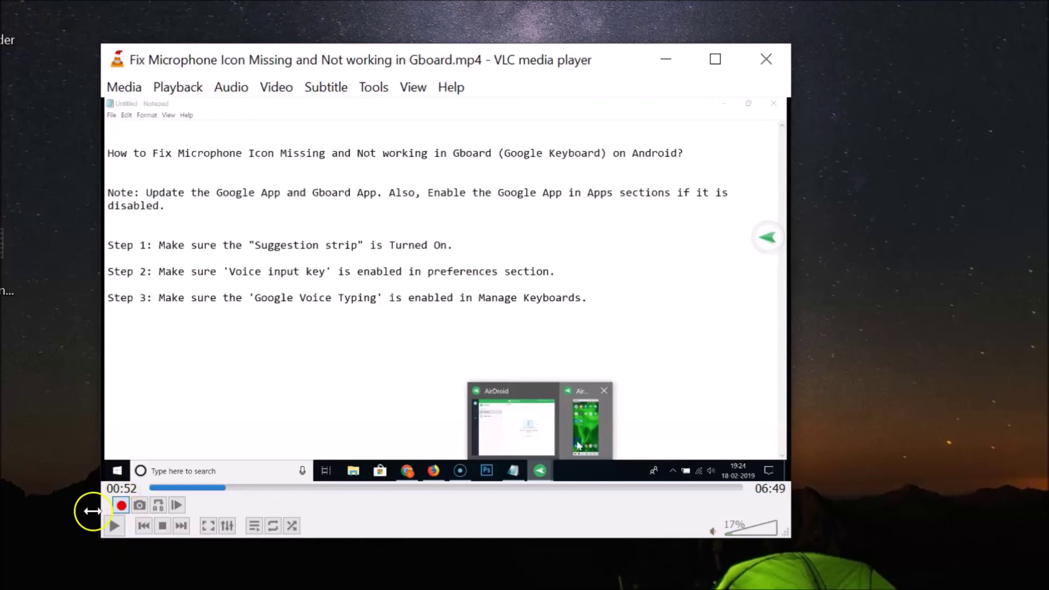
pyautogui.click(122, 506)
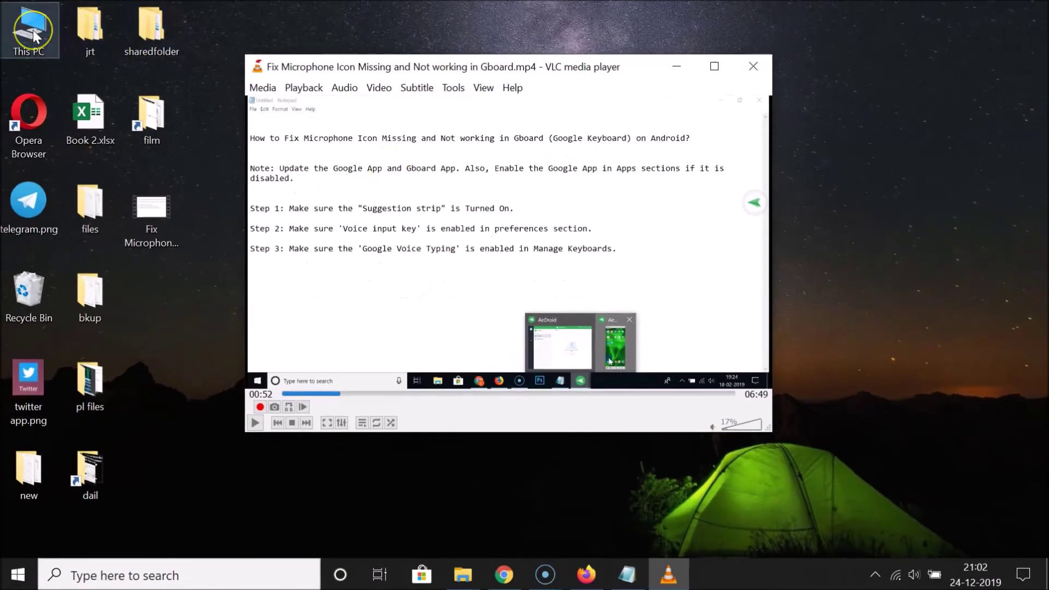
# Step: Browse This PC to the Videos folder and select the new vlc-record video file
pyautogui.doubleClick(33, 34)
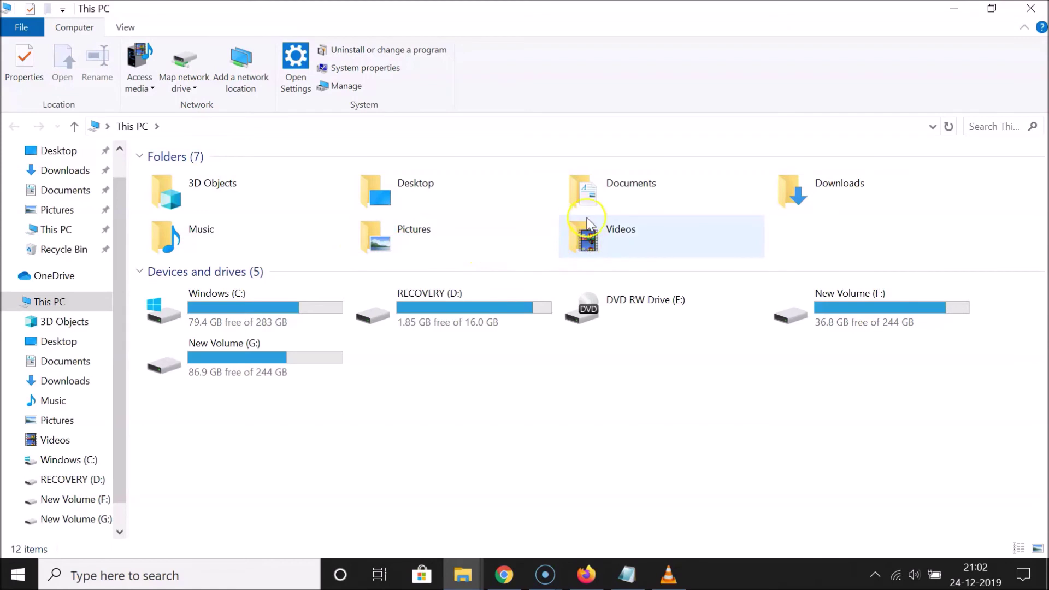
pyautogui.doubleClick(608, 238)
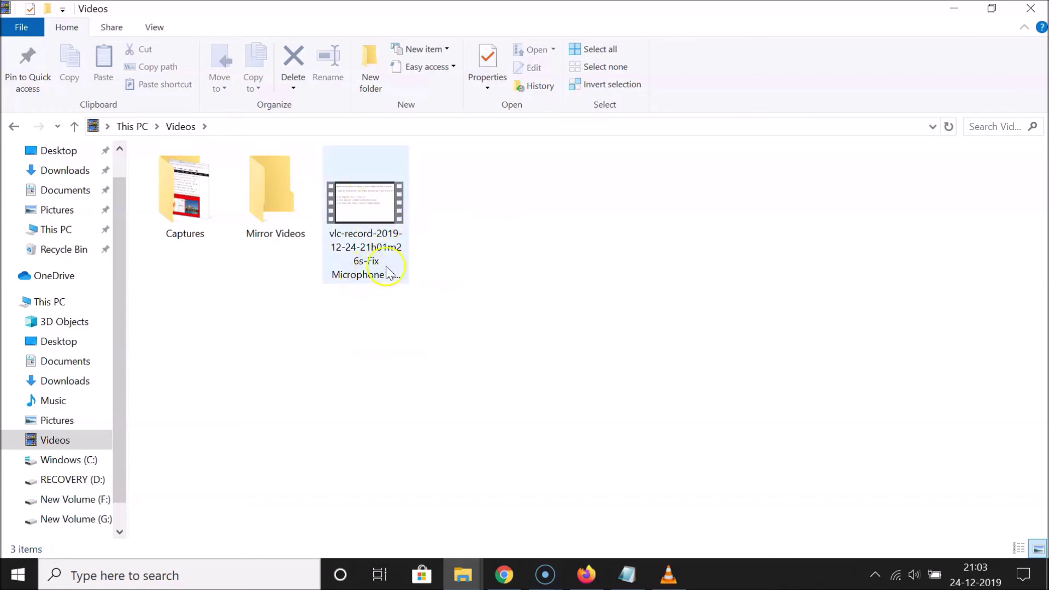
pyautogui.click(362, 218)
pyautogui.rightClick(361, 219)
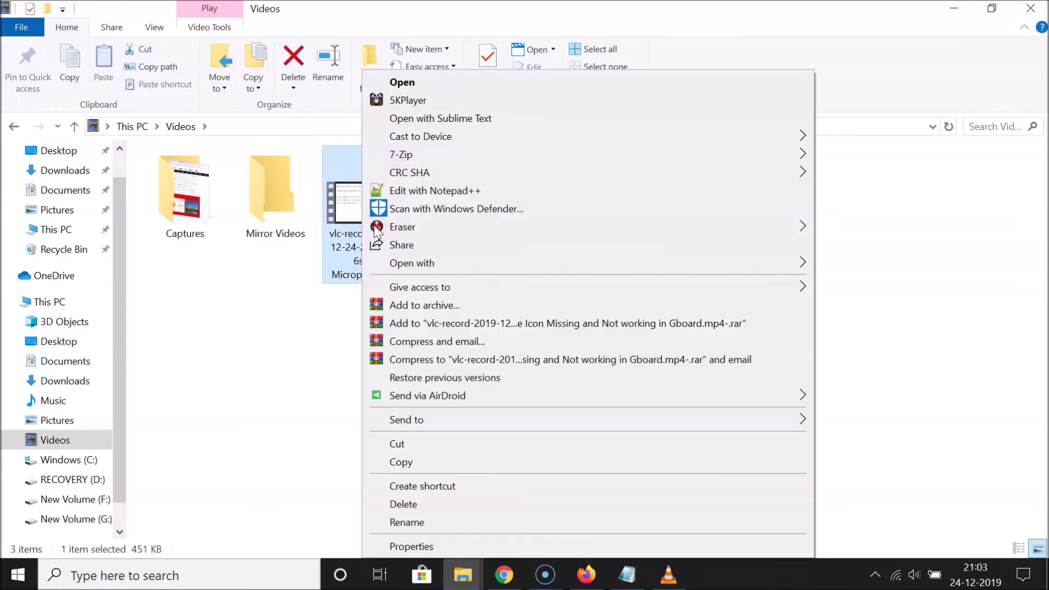
pyautogui.click(347, 299)
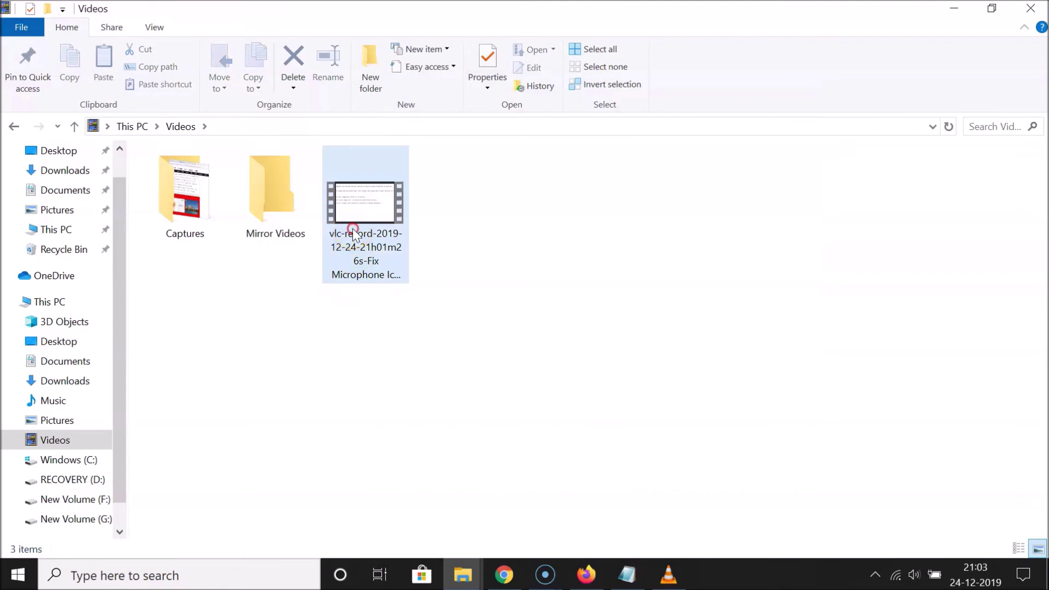
pyautogui.click(378, 237)
pyautogui.rightClick(394, 244)
pyautogui.moveTo(795, 262)
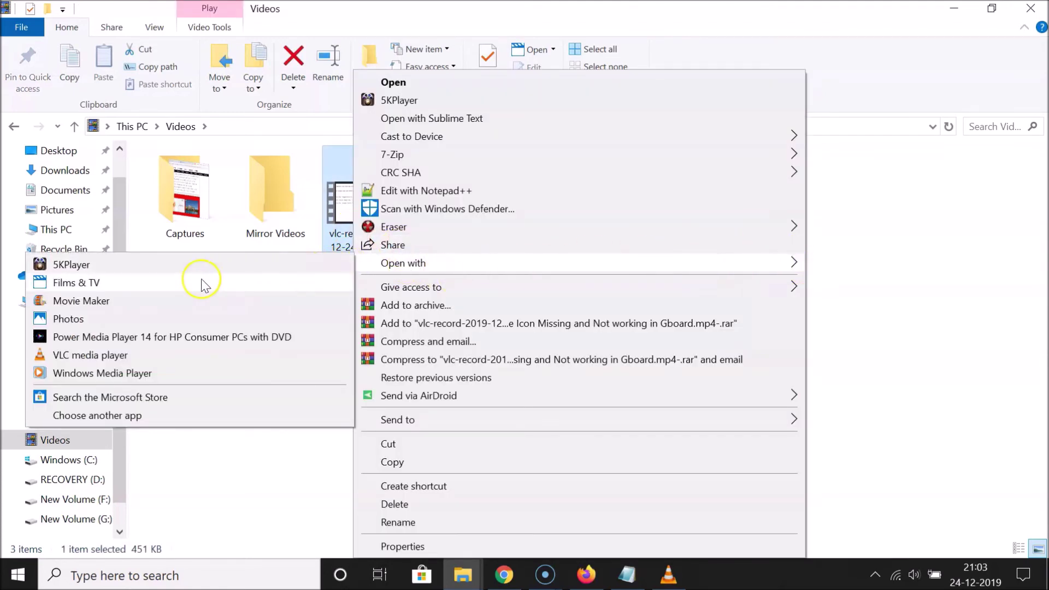
pyautogui.click(162, 284)
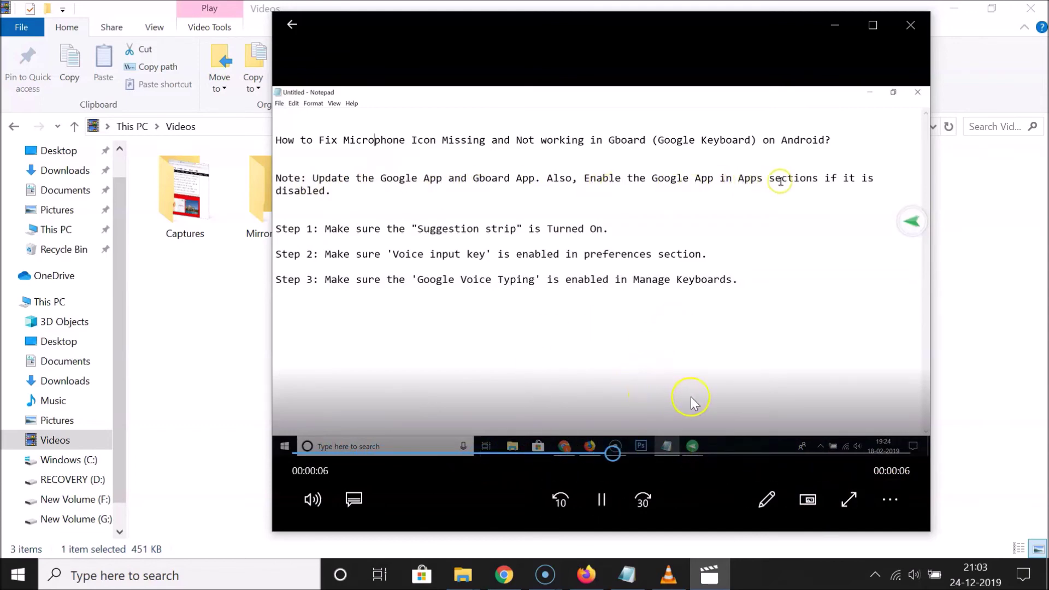
pyautogui.click(911, 23)
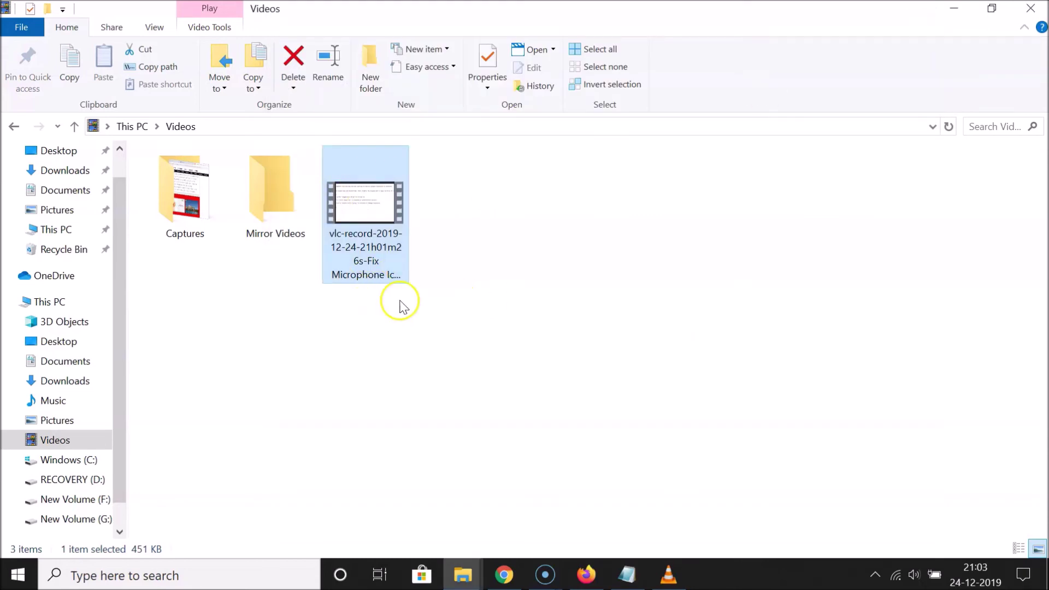
pyautogui.rightClick(357, 207)
pyautogui.moveTo(794, 267)
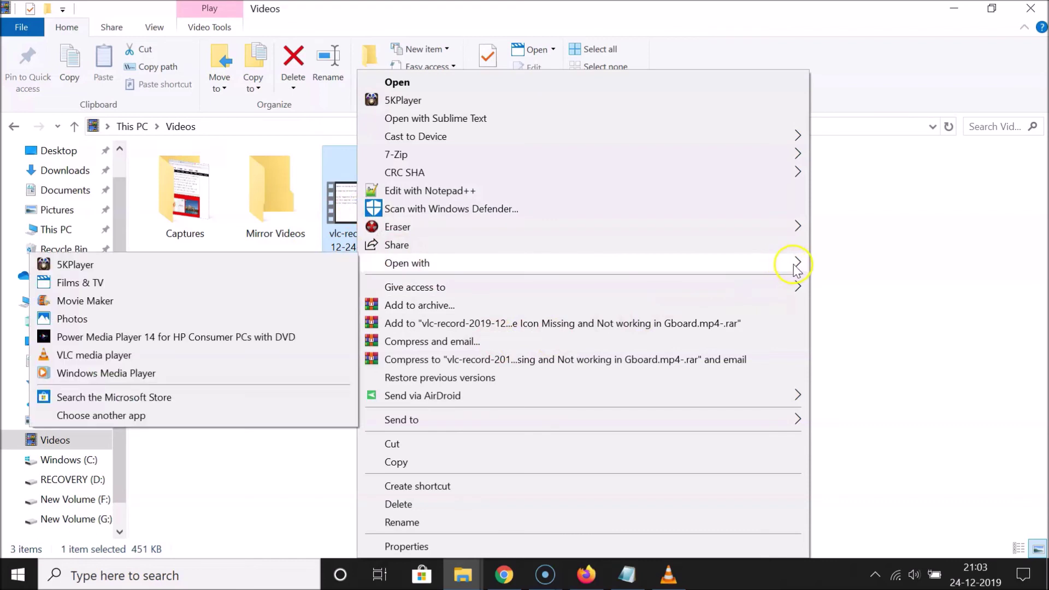
pyautogui.click(133, 355)
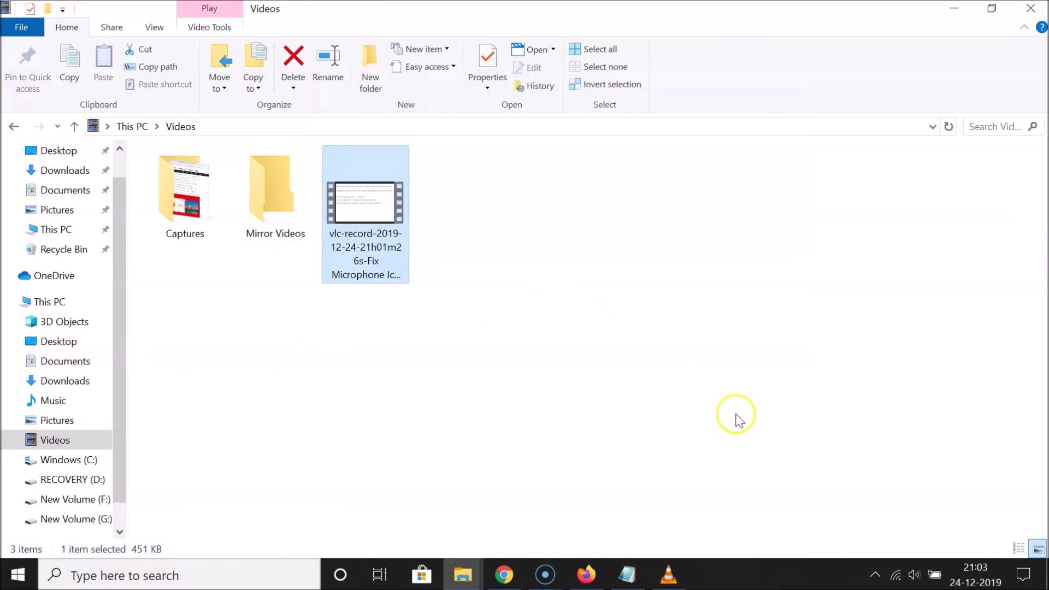
pyautogui.click(672, 574)
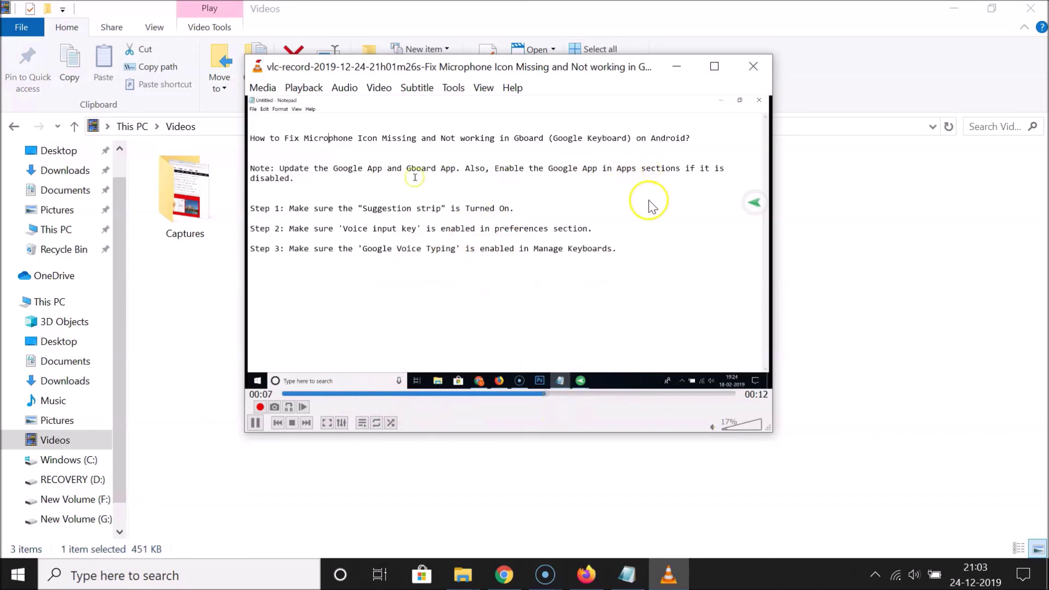
pyautogui.click(753, 66)
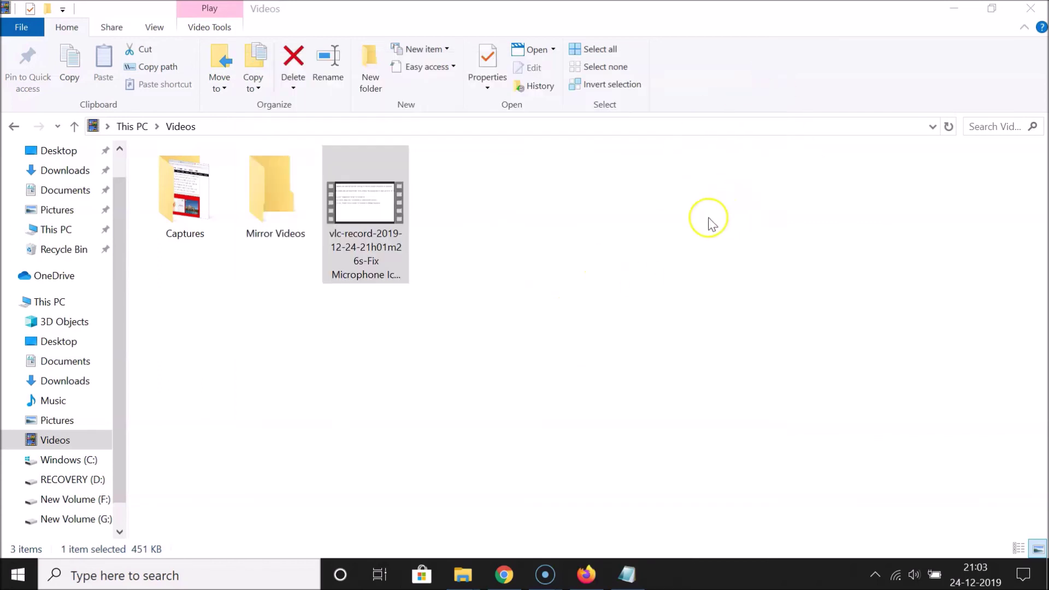
pyautogui.click(633, 572)
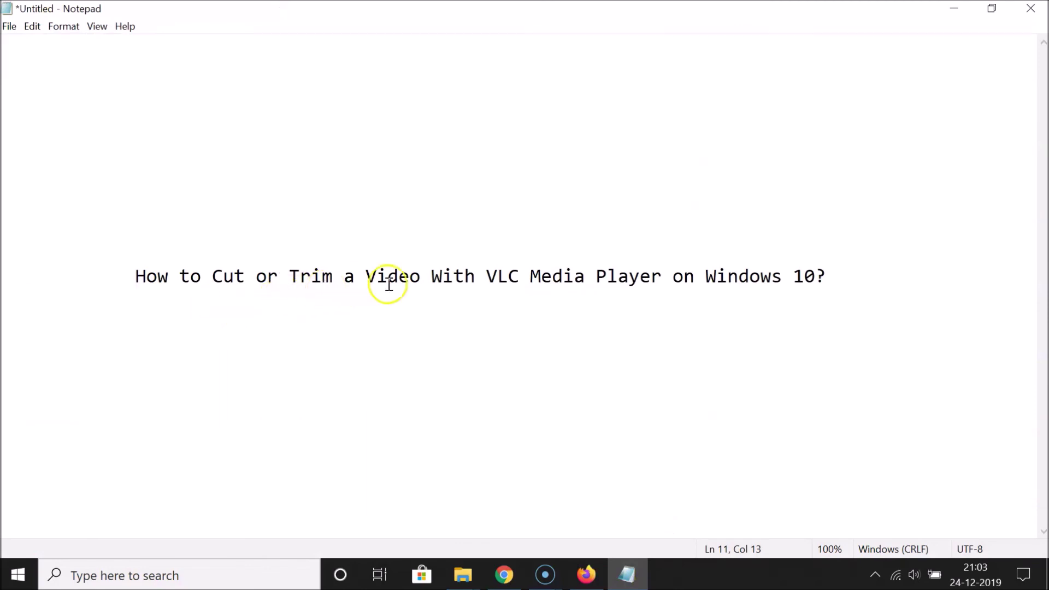